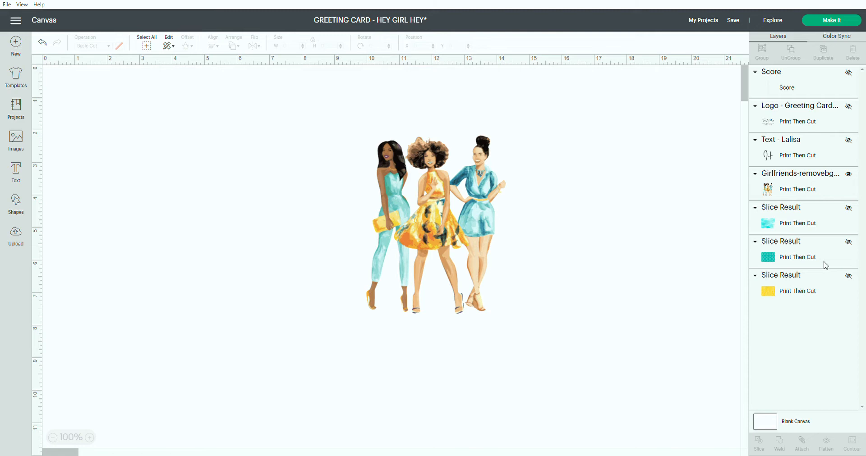
Step: Unhide the yellow card background layer and view the available basic shapes
left_click(848, 276)
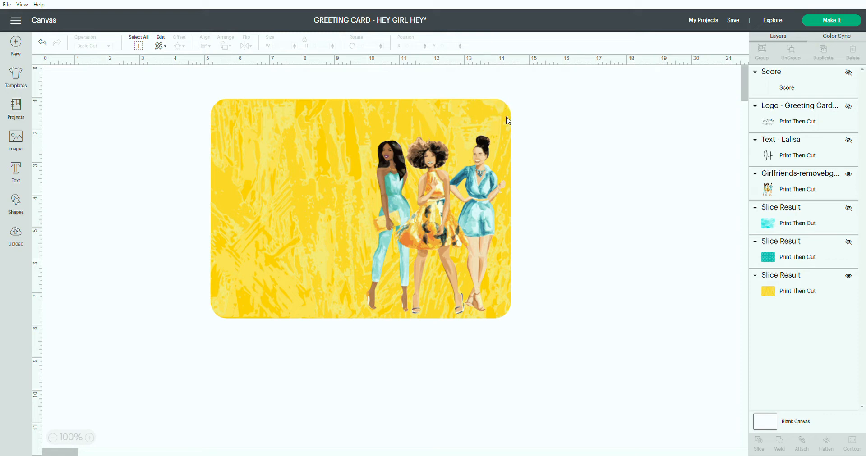
left_click(13, 218)
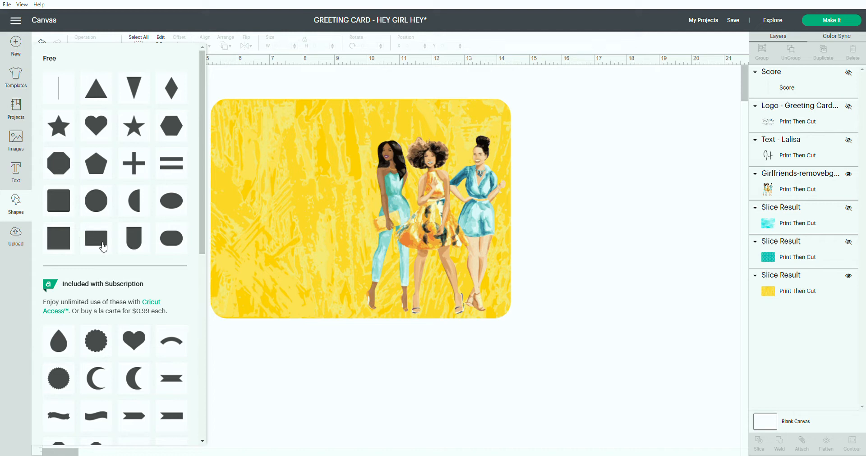
left_click(242, 338)
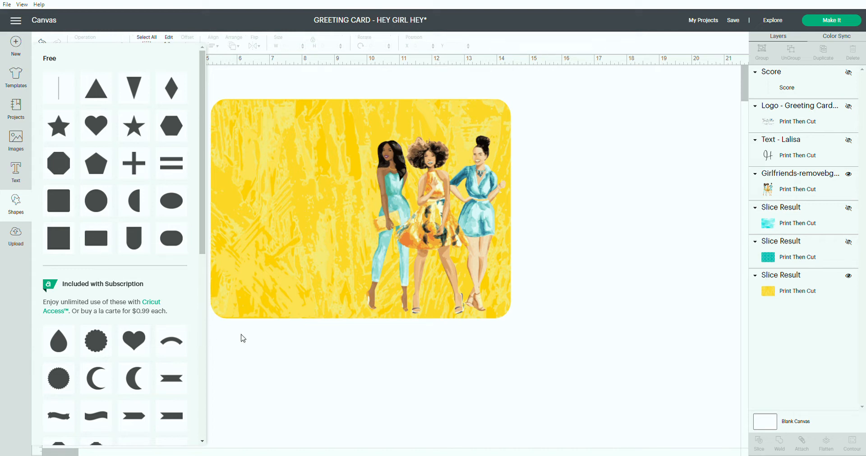
Step: Browse the pattern fills offered as print type for the yellow card background
left_click(281, 233)
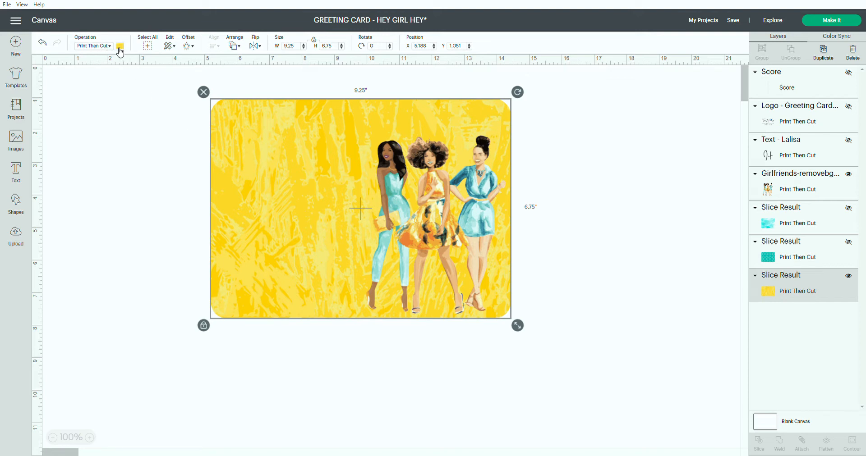
left_click(124, 47)
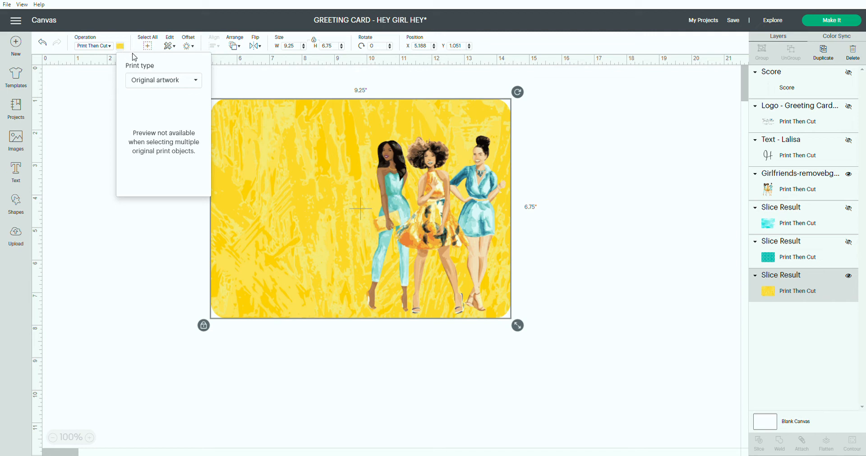
left_click(159, 83)
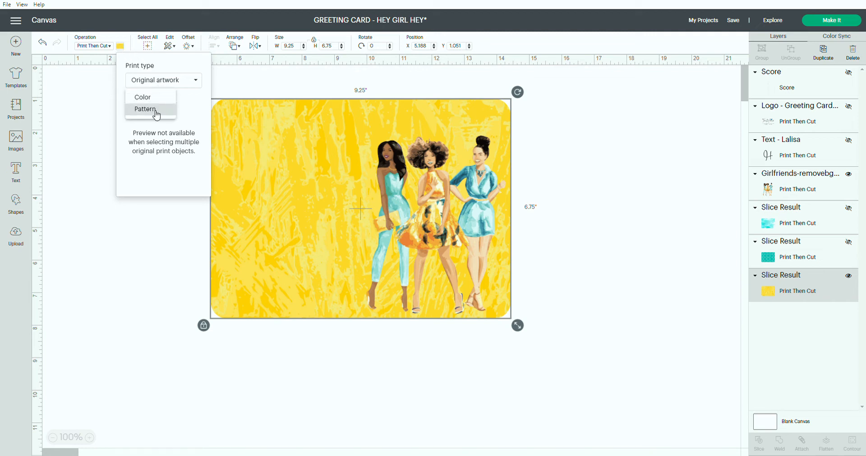
left_click(154, 109)
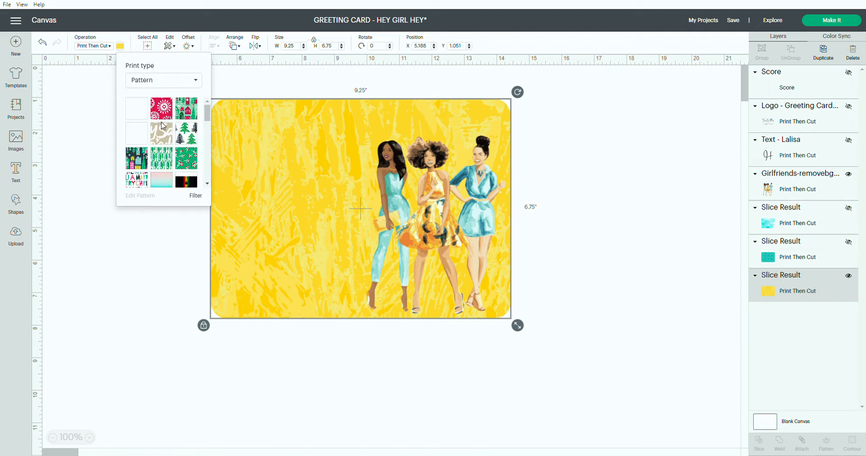
scroll(208, 175, "down", 10)
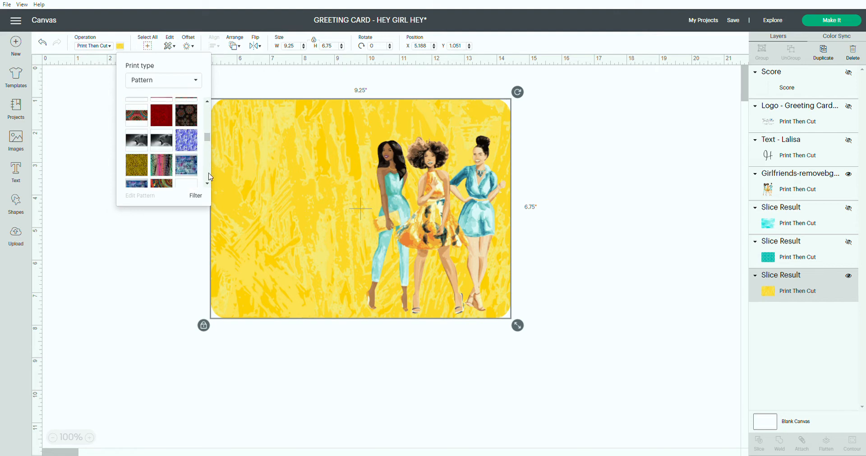
left_click(163, 257)
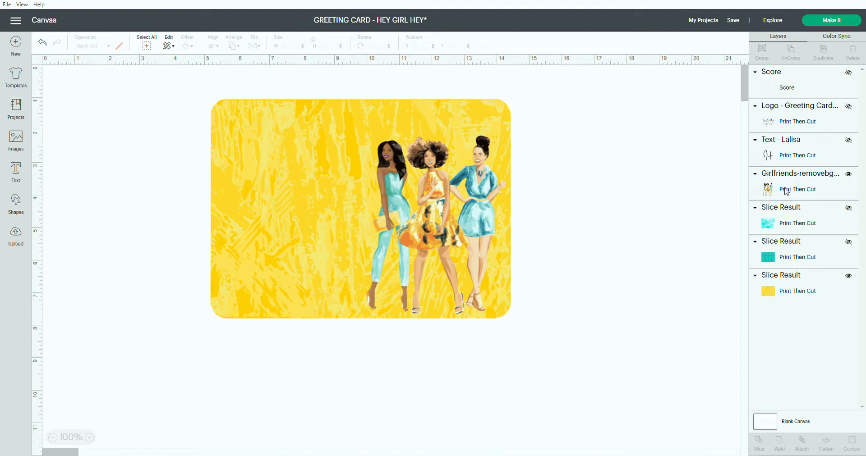
Step: Unhide the "Hey girl hey!" text layer and view the system fonts available for it
left_click(848, 140)
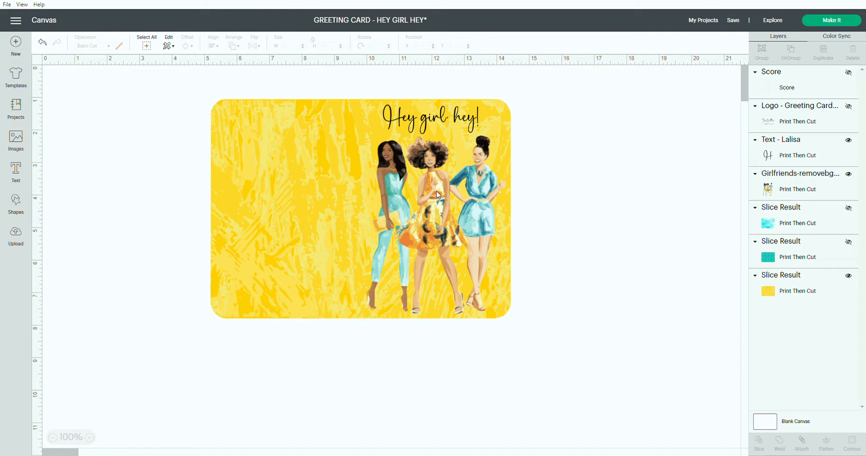
double_click(442, 121)
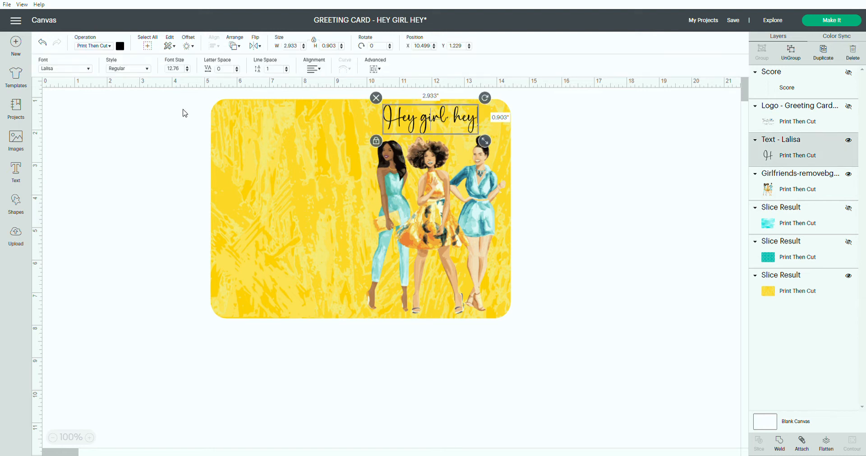
left_click(78, 74)
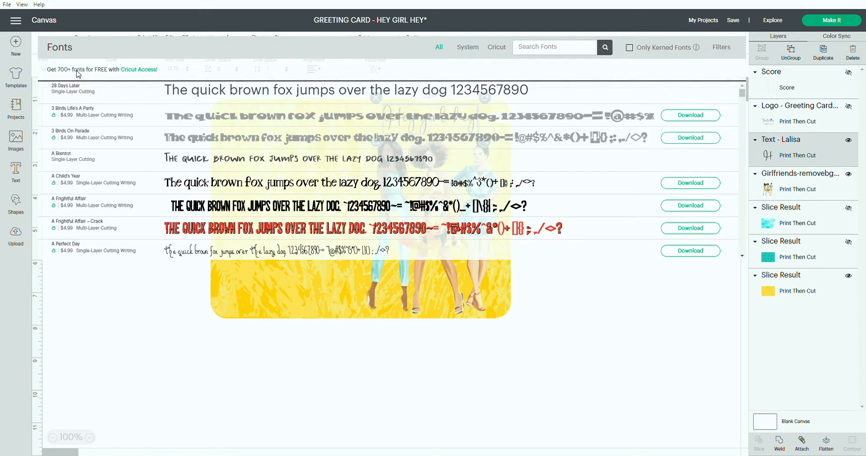
left_click(473, 48)
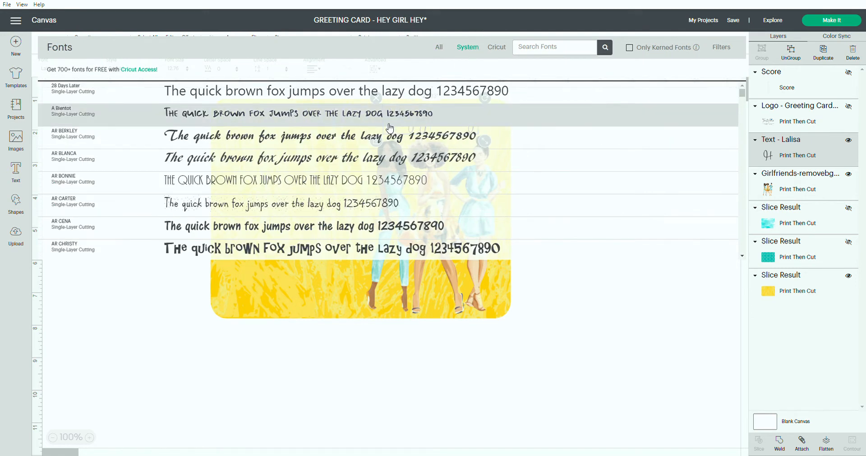
left_click(598, 336)
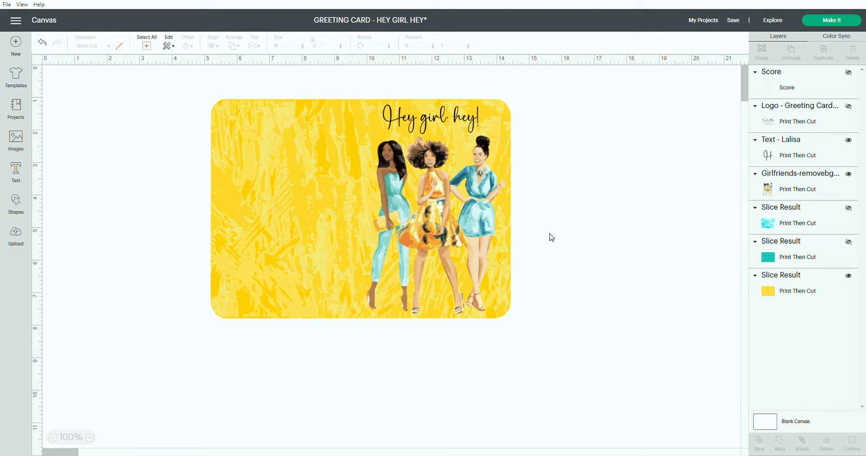
Step: Unhide the back-cover logo and the centre score line, and view the score line among the basic shapes
left_click(849, 106)
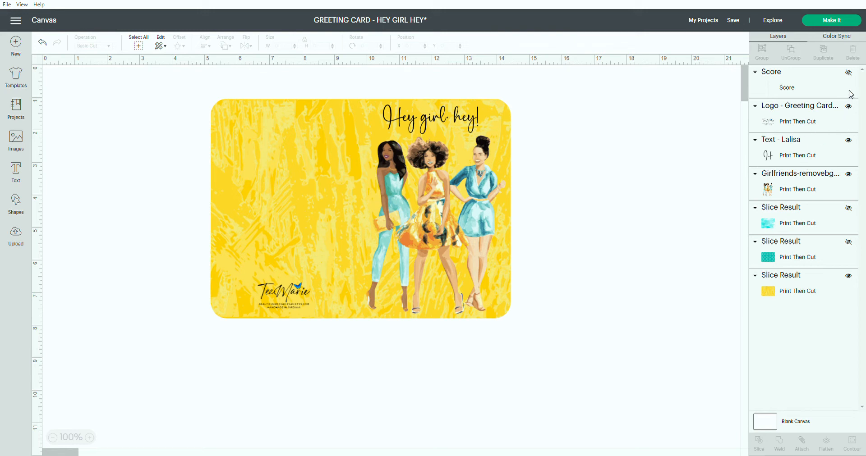
left_click(850, 74)
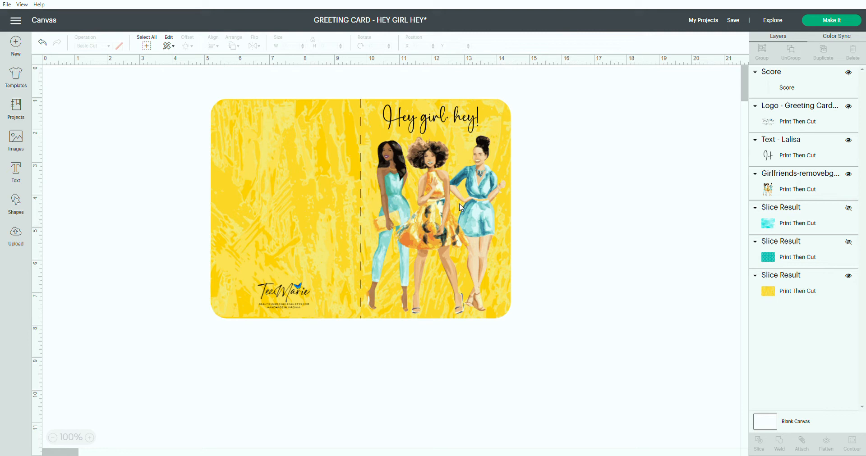
left_click(16, 205)
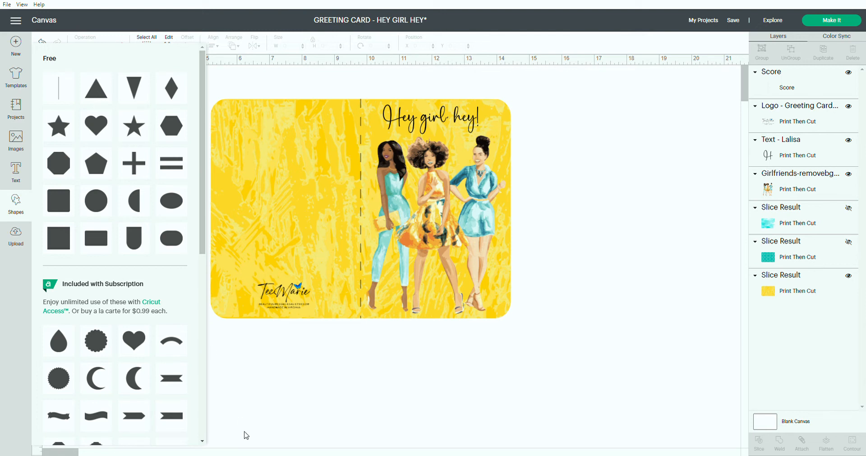
left_click(365, 252)
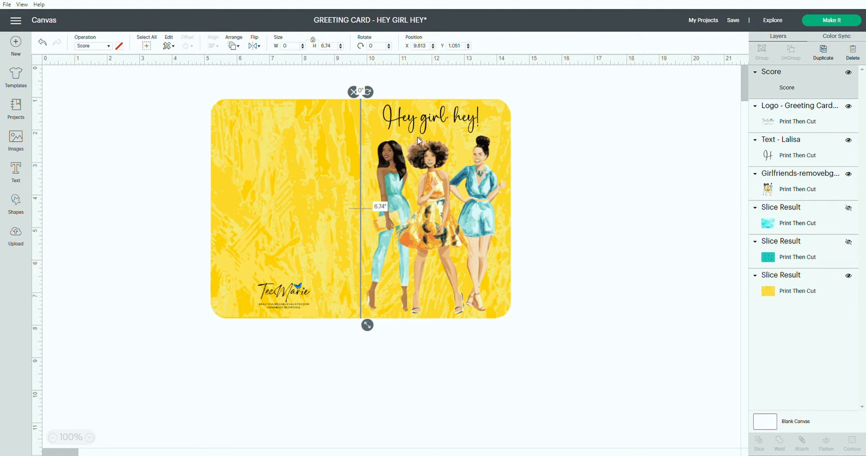
left_click(170, 221)
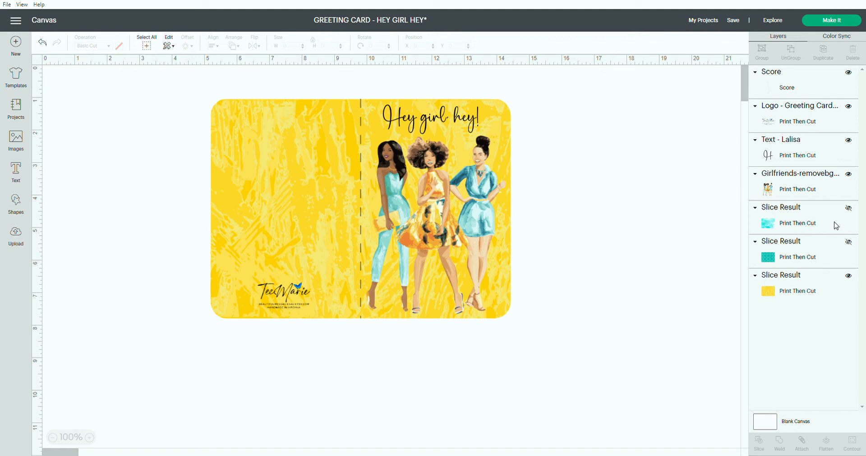
Step: Flatten the logo, text, girlfriends image and yellow background into one Print Then Cut layer, leaving out the score line
left_click(827, 112)
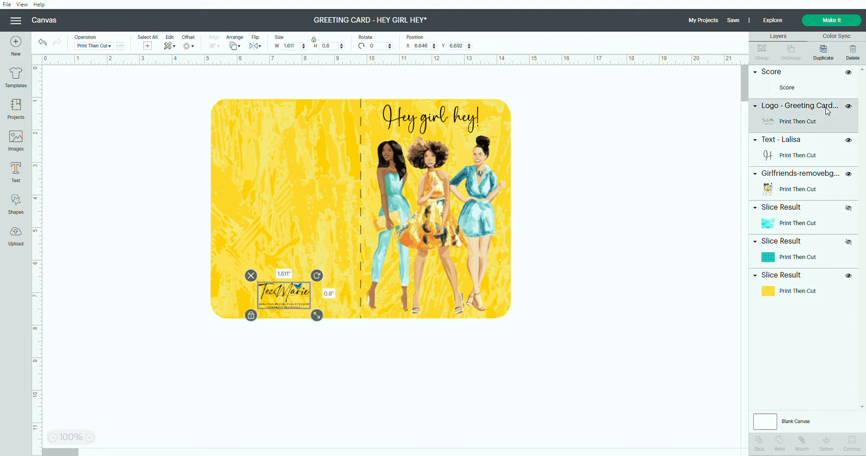
left_click(823, 144, "shift")
left_click(821, 191, "shift")
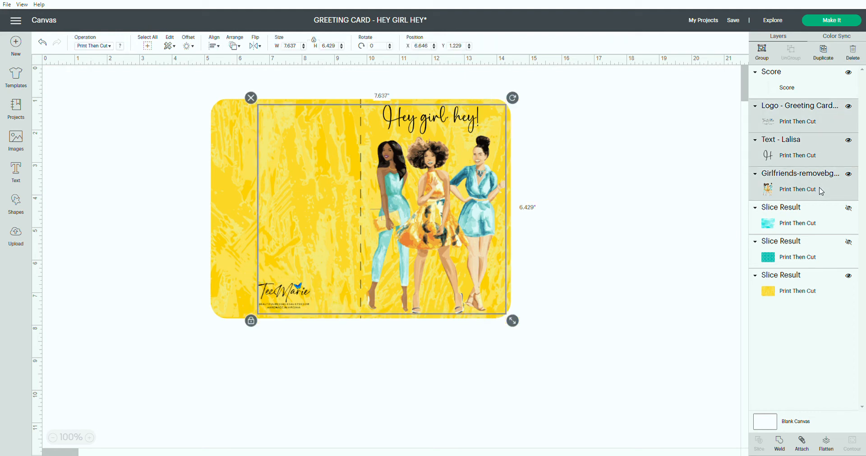
left_click(829, 294, "shift")
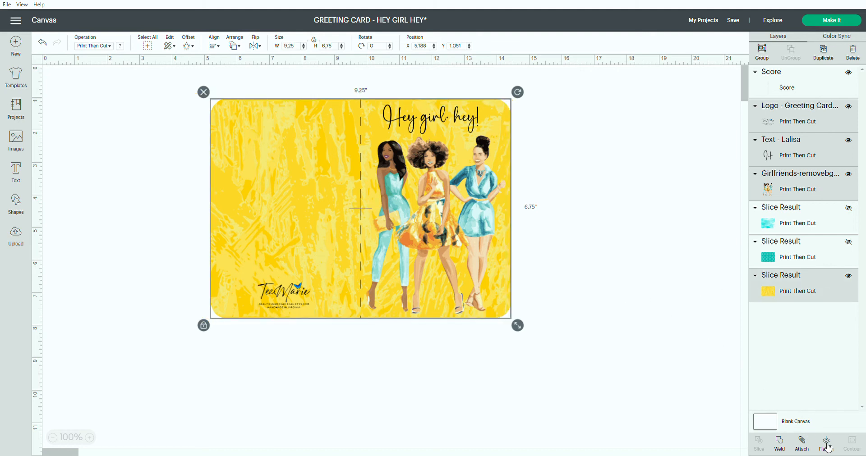
left_click(827, 447)
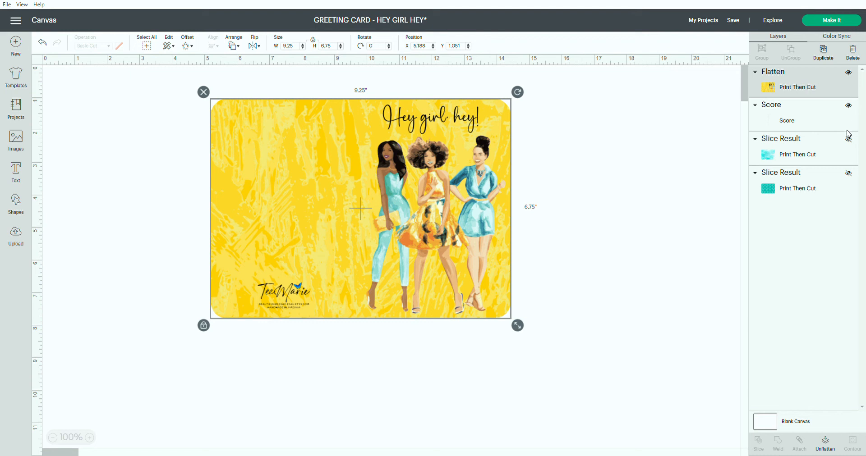
Step: Bring the score line to the front of the flattened card
left_click(842, 115)
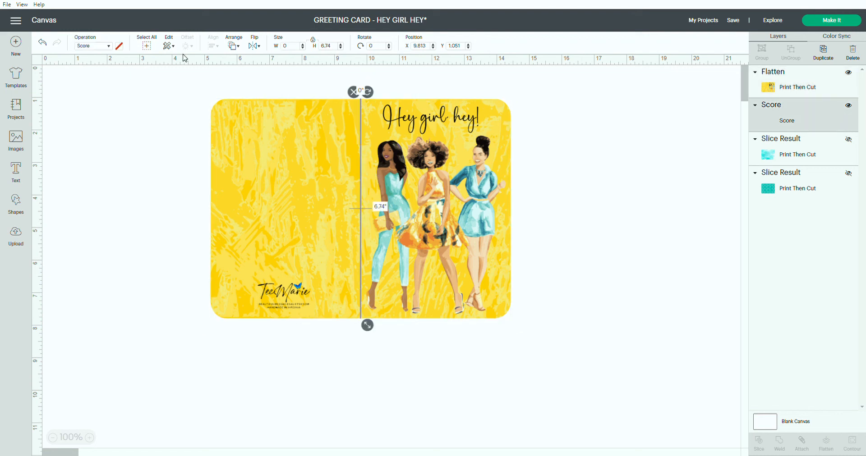
left_click(239, 47)
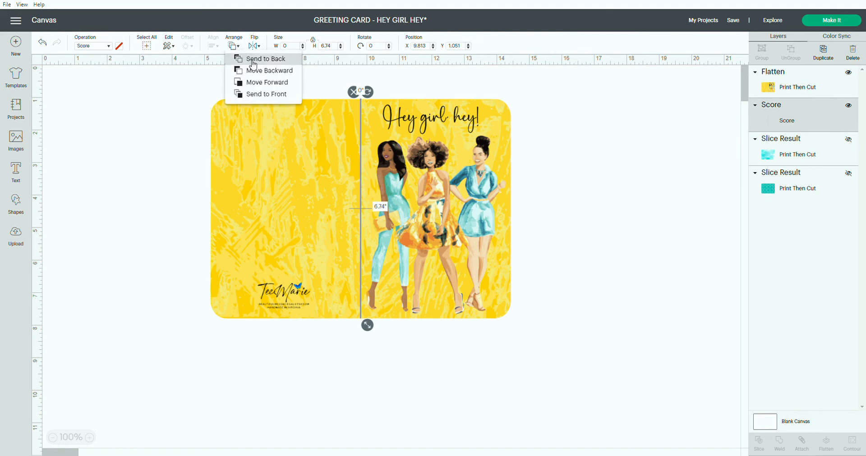
left_click(267, 93)
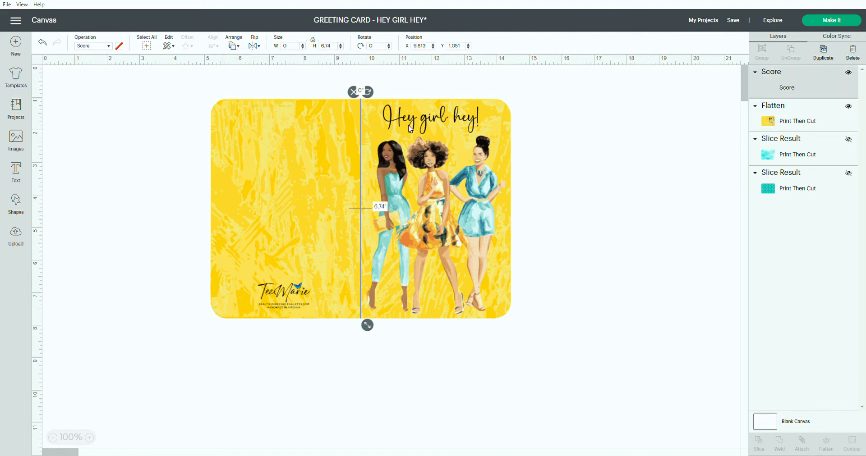
Step: Attach the score line to the flattened card with both visible layers selected
left_click(147, 45)
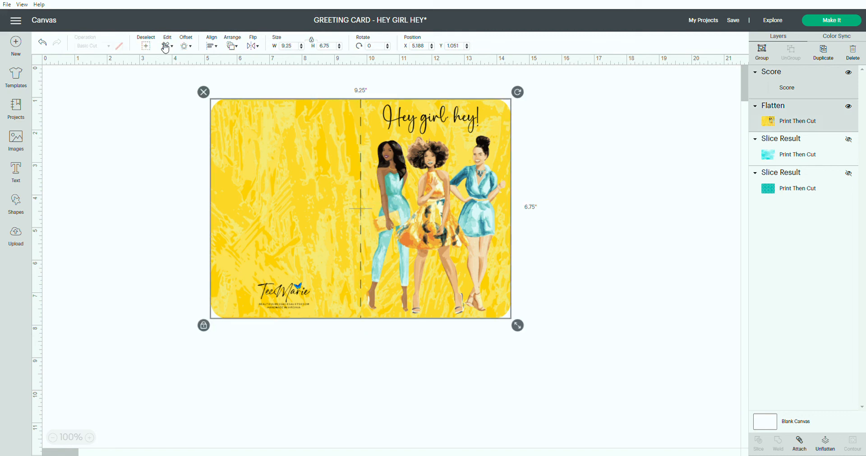
left_click(820, 446)
left_click(802, 444)
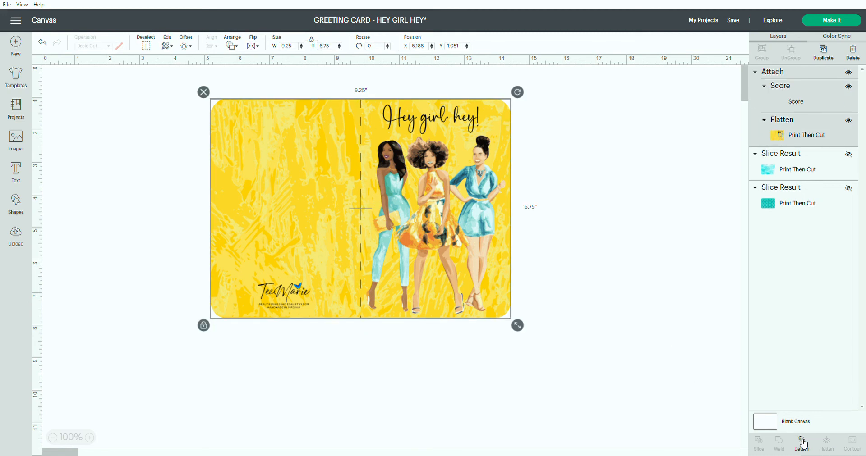
left_click(679, 329)
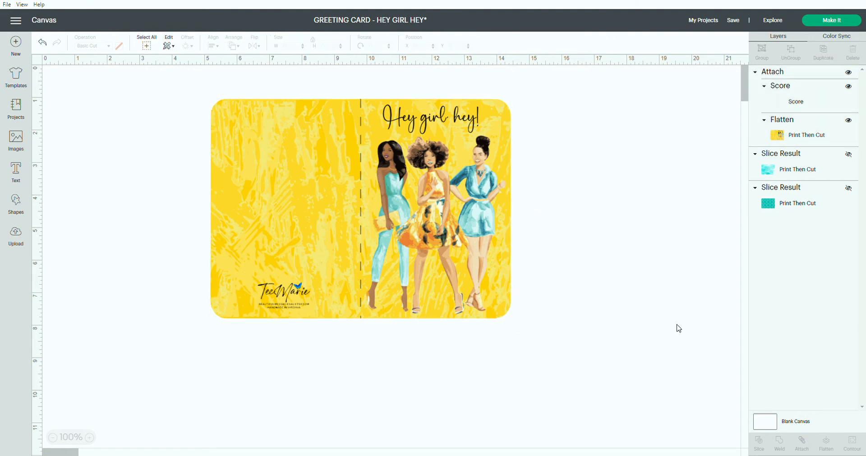
Step: Send the card project on to the Make stage and preview its print and score layout on the mat
left_click(839, 26)
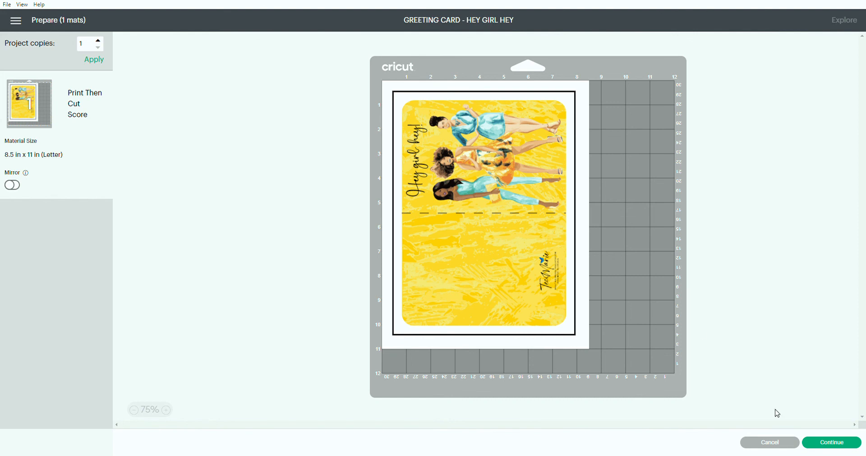
left_click(830, 446)
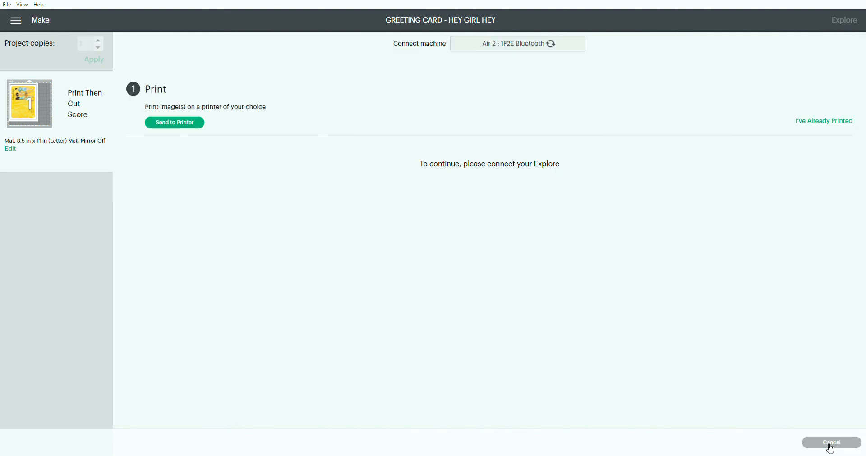
mouse_move(39, 118)
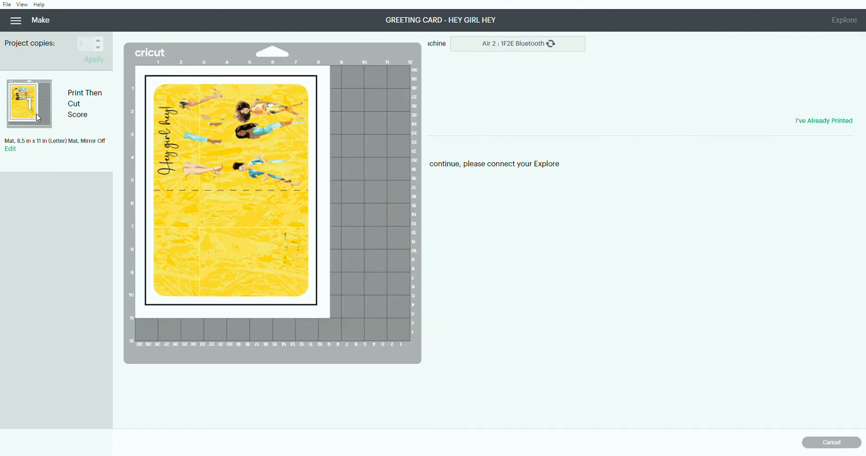